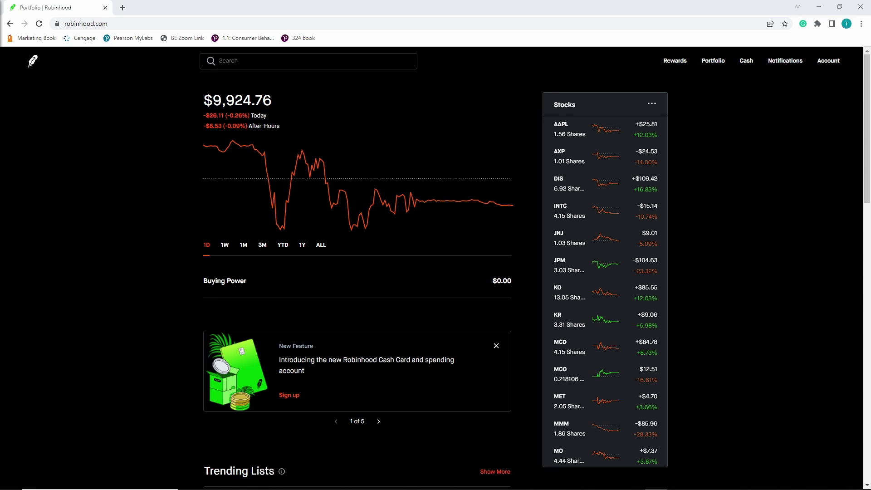
- Open the Intel position's page, return to the portfolio, and open the Verizon position's page from the stock list
click(570, 211)
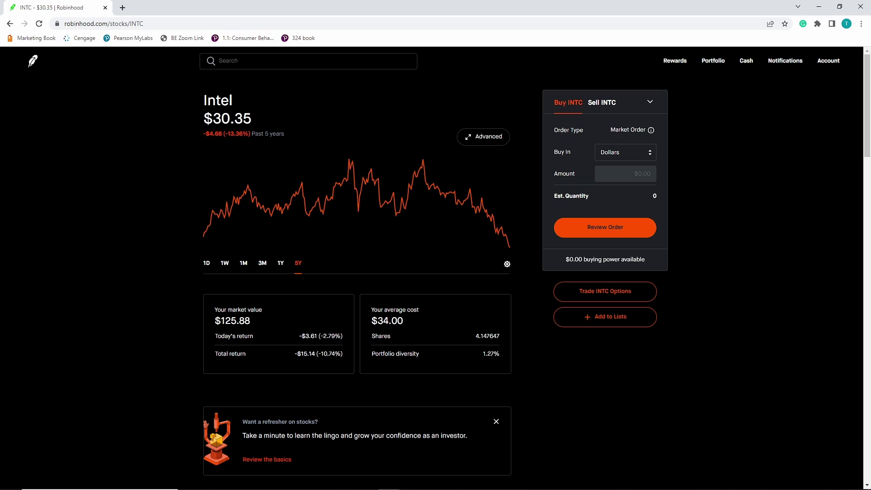
key(alt+Left)
scroll(605, 347, down, 6)
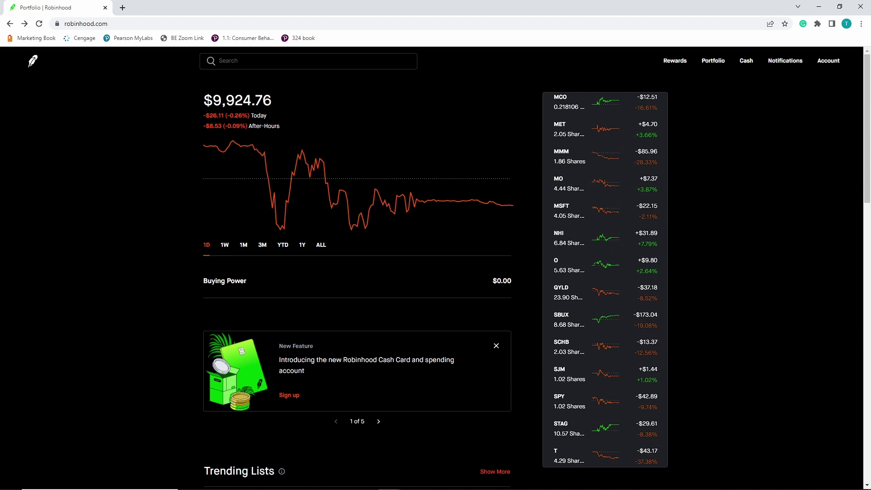
scroll(603, 183, down, 9)
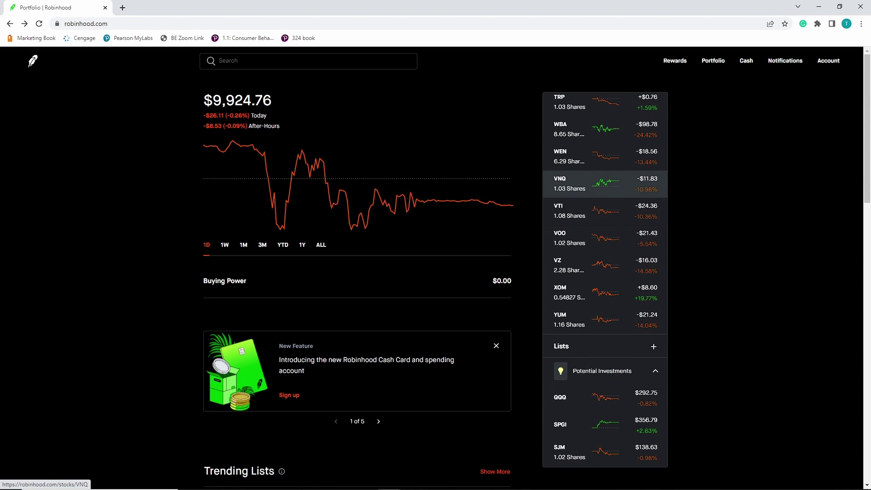
click(570, 265)
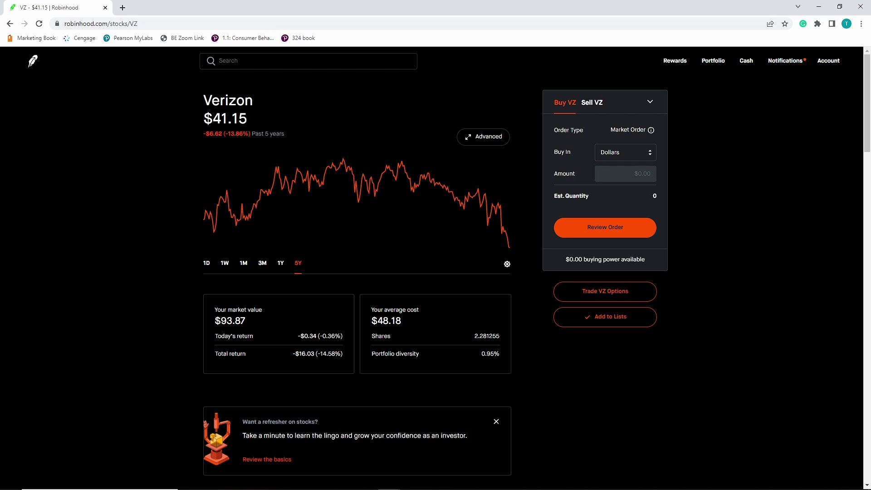
- Switch to the Excel portfolio workbook and review each August dividend from JPMorgan Chase to QYLD and their total on the Monthly Update sheet
key(alt+Tab)
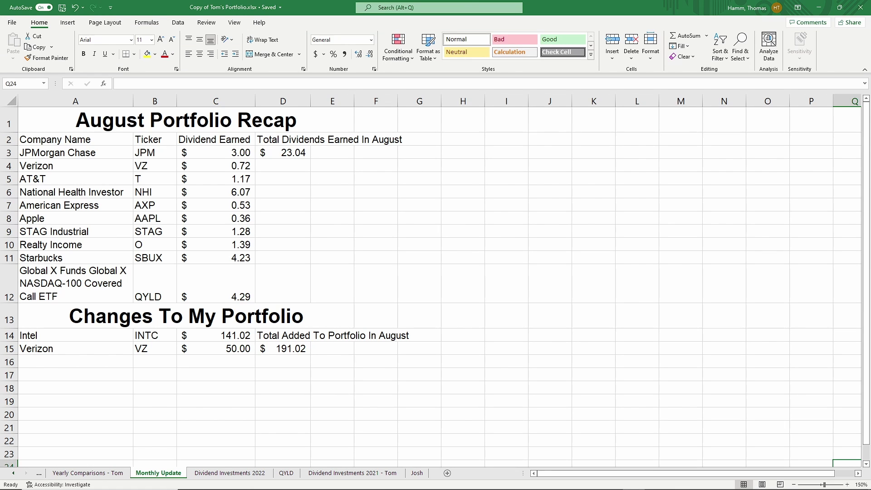
click(283, 153)
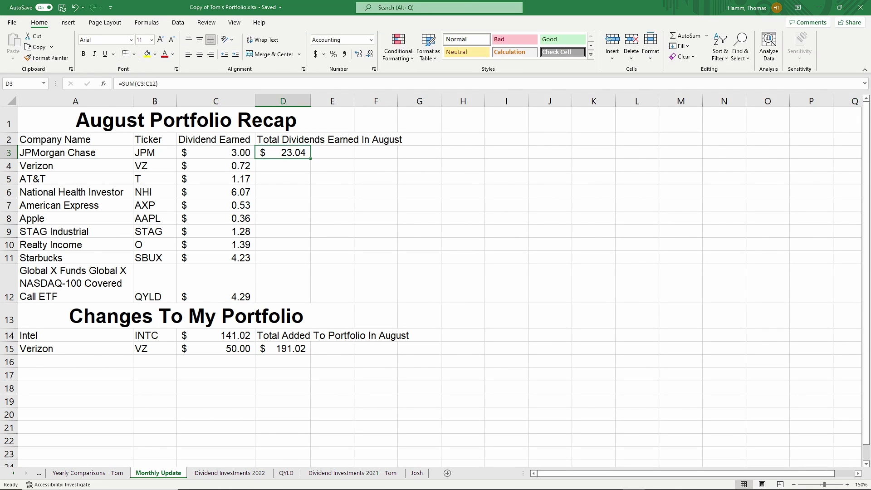
click(216, 152)
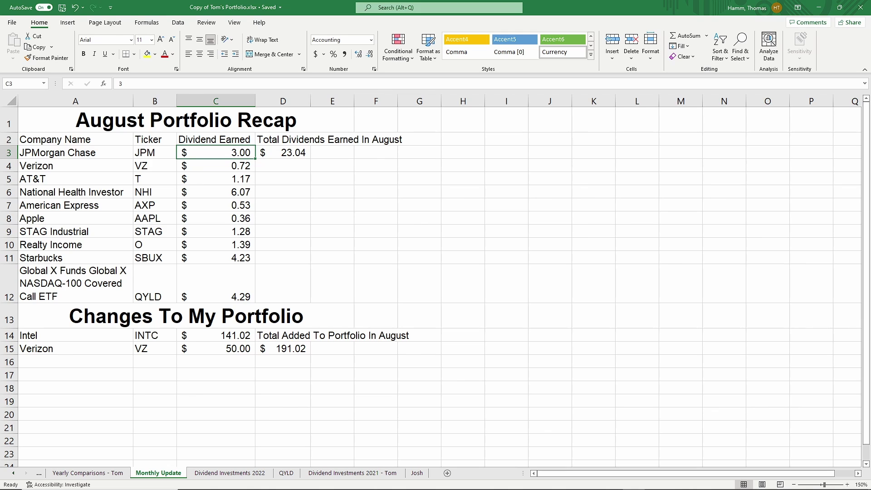
click(216, 166)
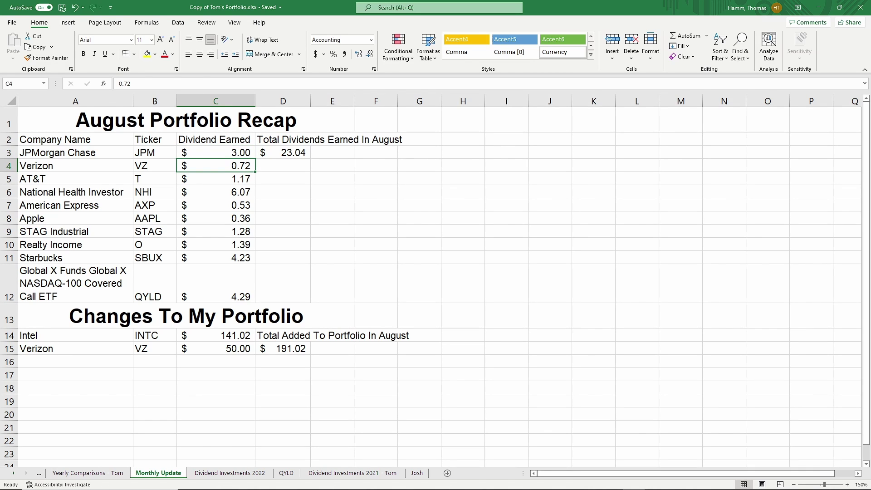
click(216, 179)
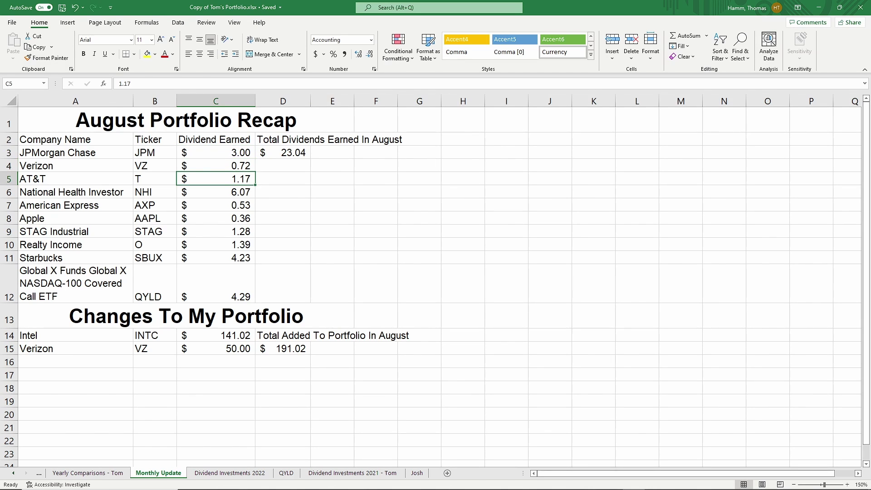
click(216, 192)
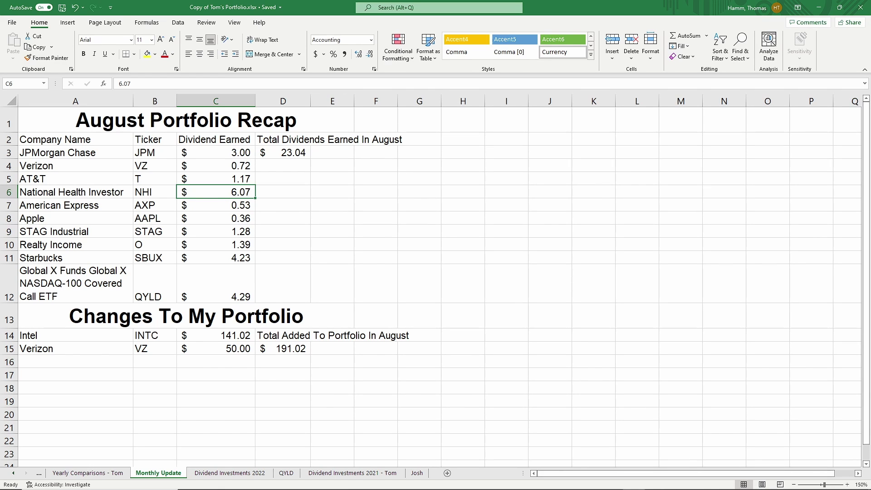
click(216, 205)
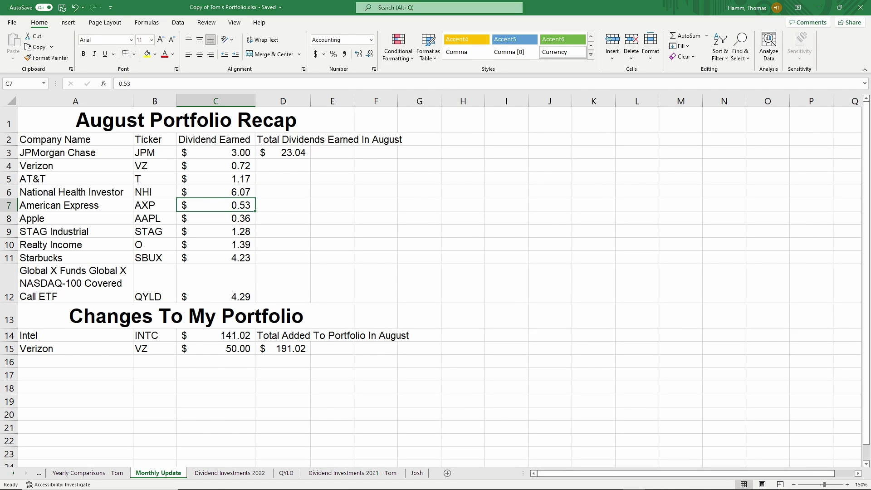
click(216, 218)
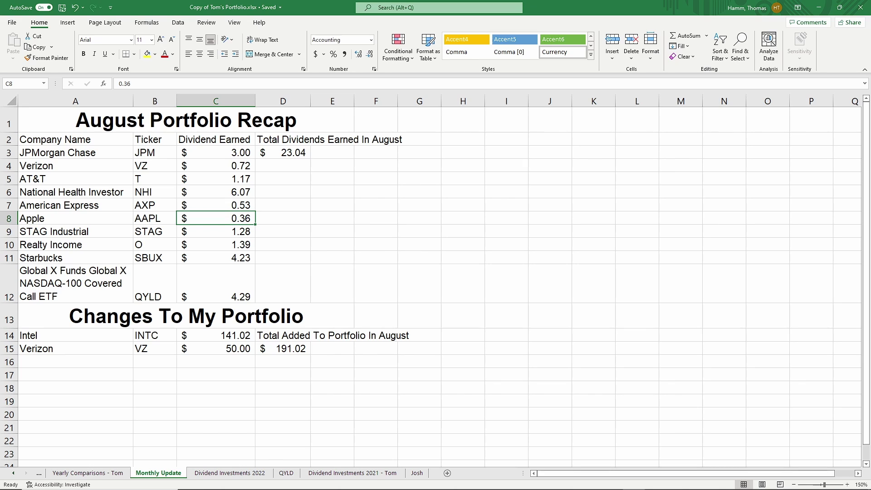
click(215, 231)
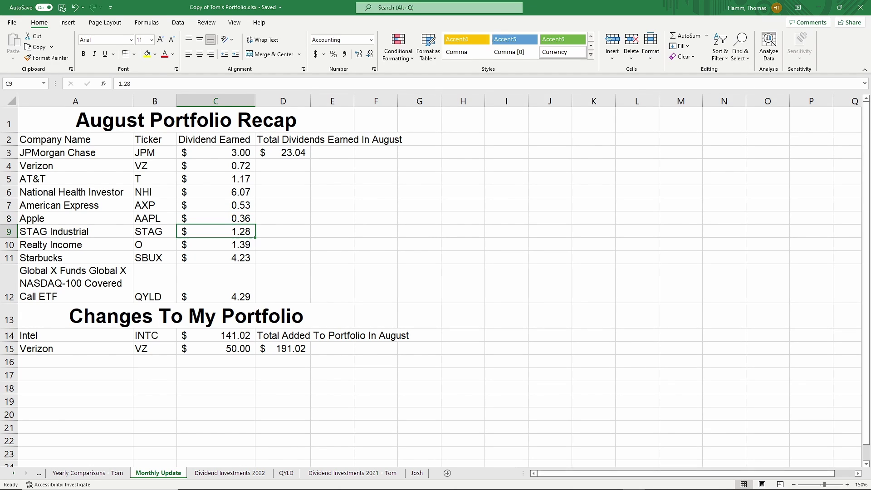
click(216, 244)
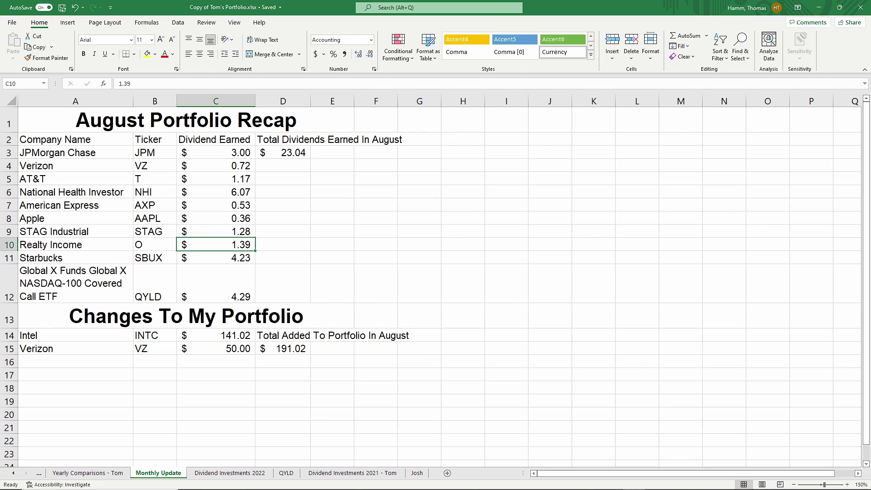
click(215, 258)
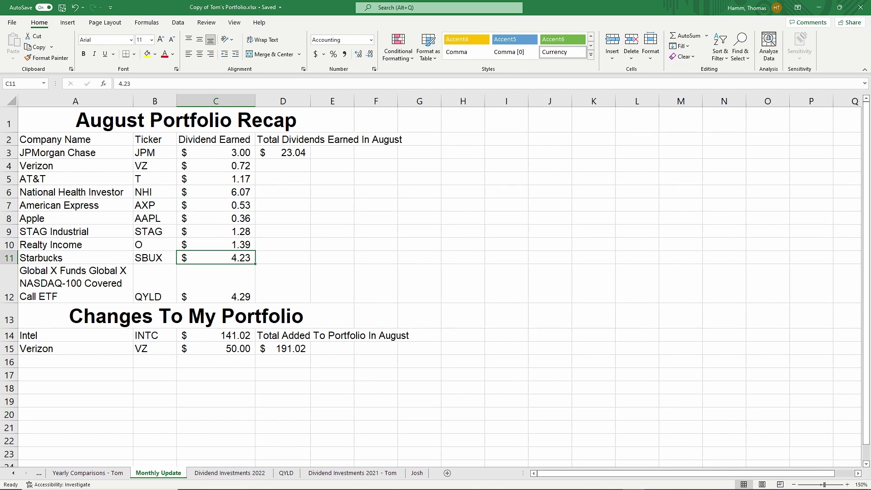
click(215, 283)
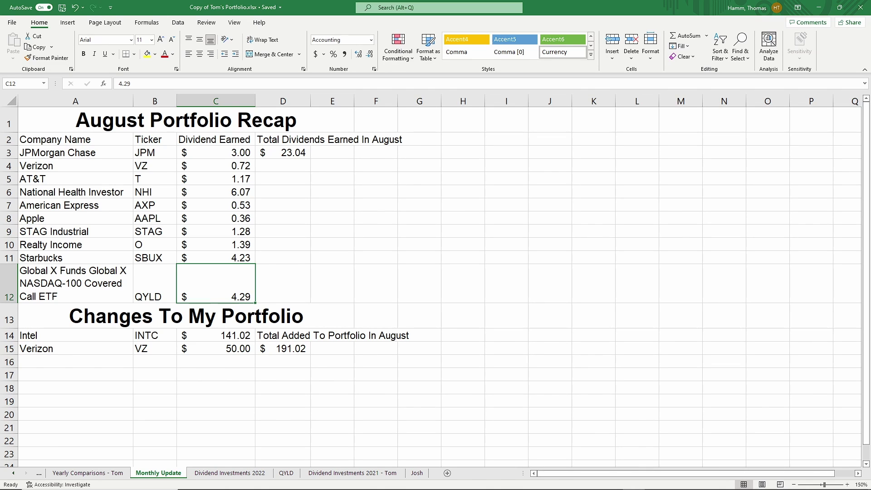
click(846, 463)
drag(215, 152, 215, 295)
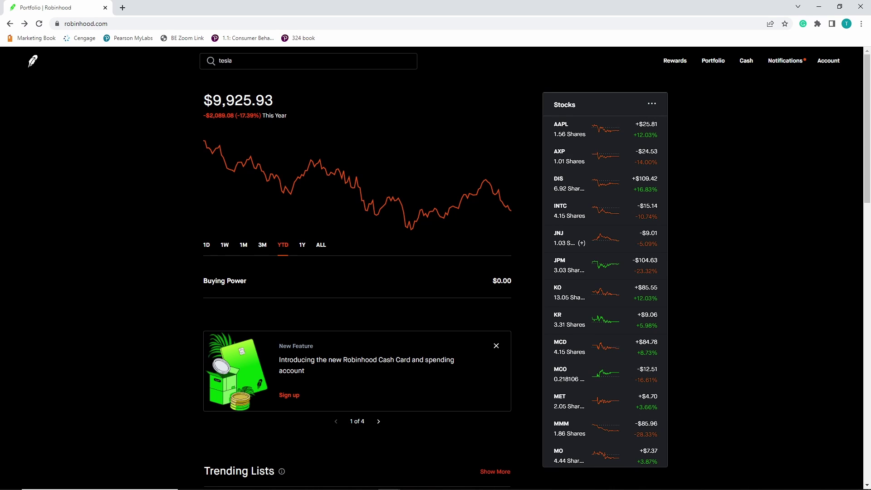
- Set the Robinhood Stocks list to display Last Price and look through the holdings
click(652, 103)
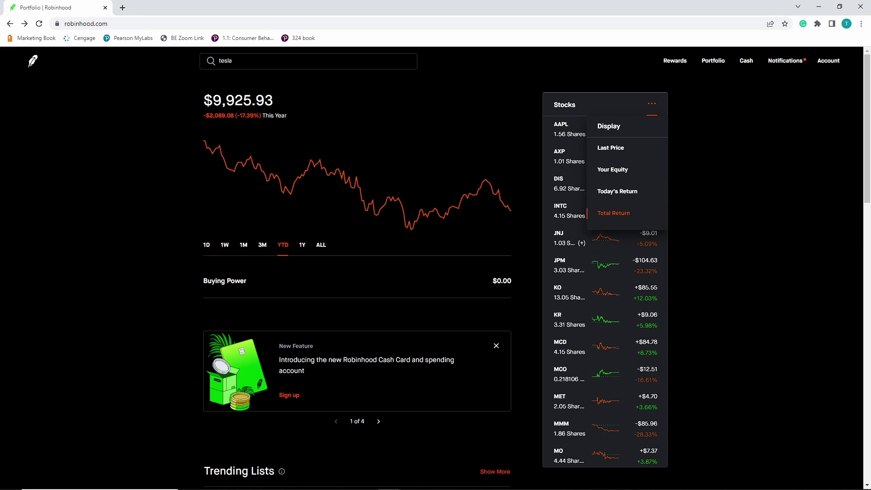
click(609, 145)
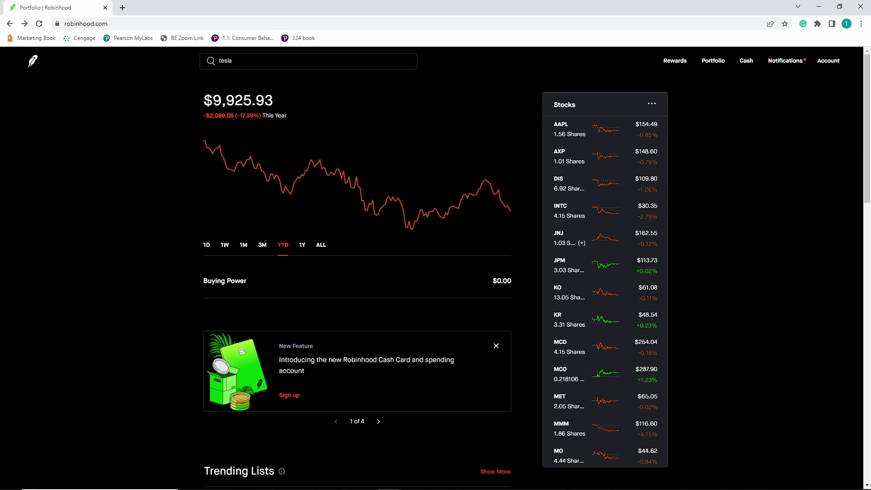
scroll(604, 256, down, 8)
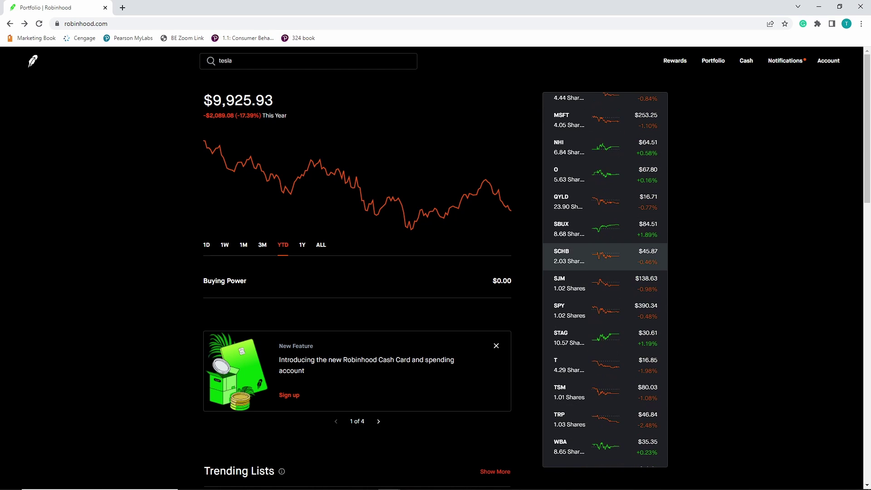
scroll(604, 256, down, 6)
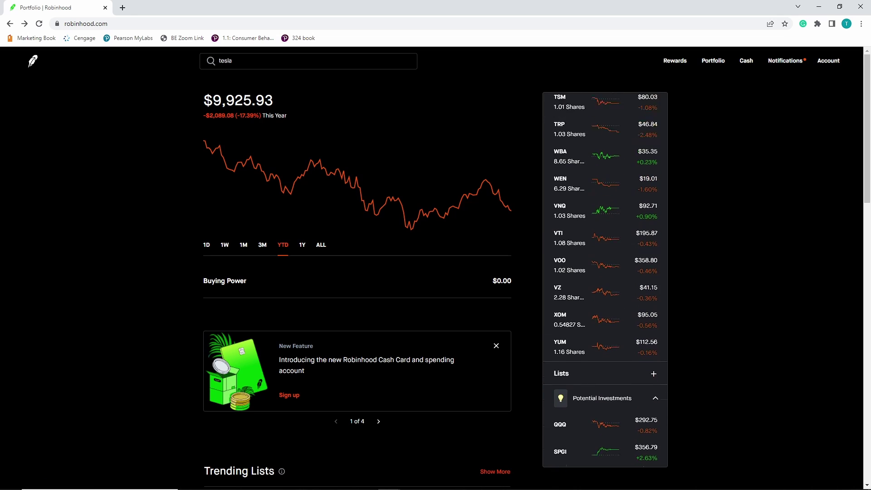
scroll(604, 295, up, 10)
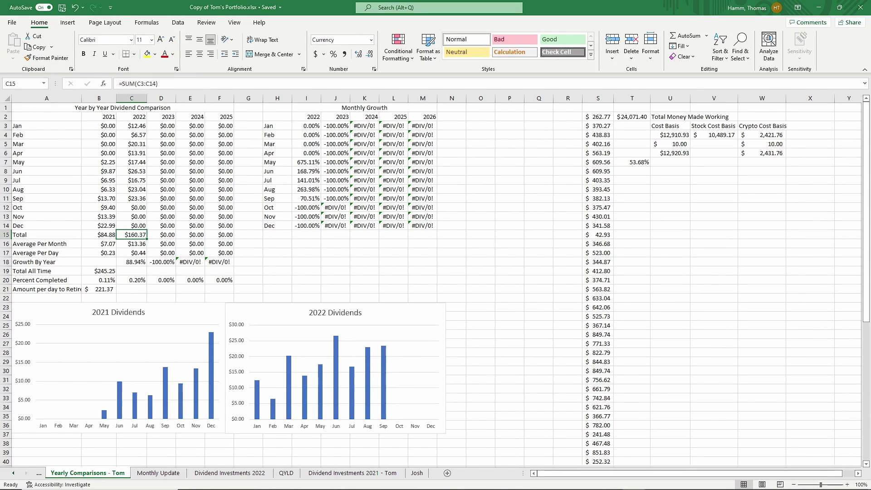
- In the Excel yearly dividend comparison, examine the 2022 total, the September 2022 dividends and the all-time total
click(451, 252)
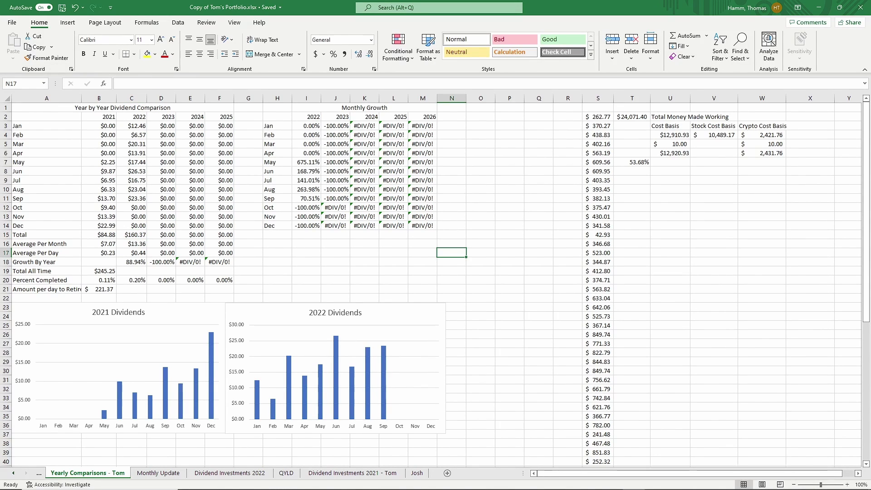
click(132, 234)
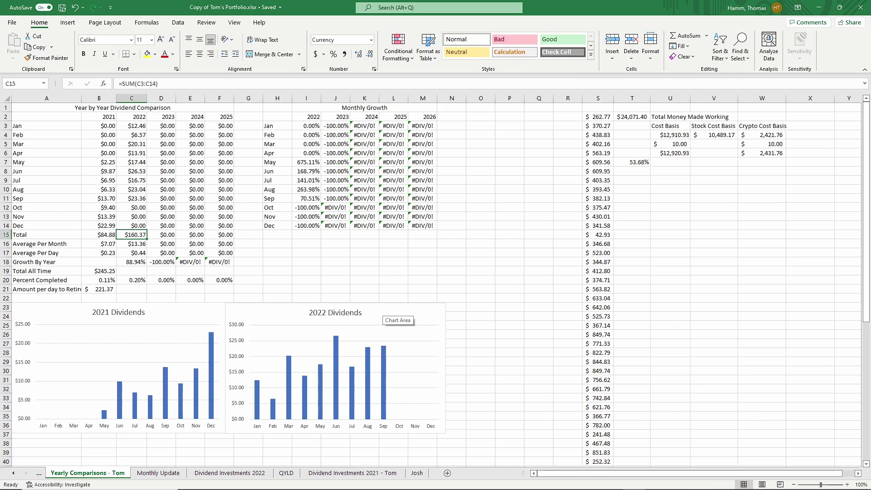
click(131, 198)
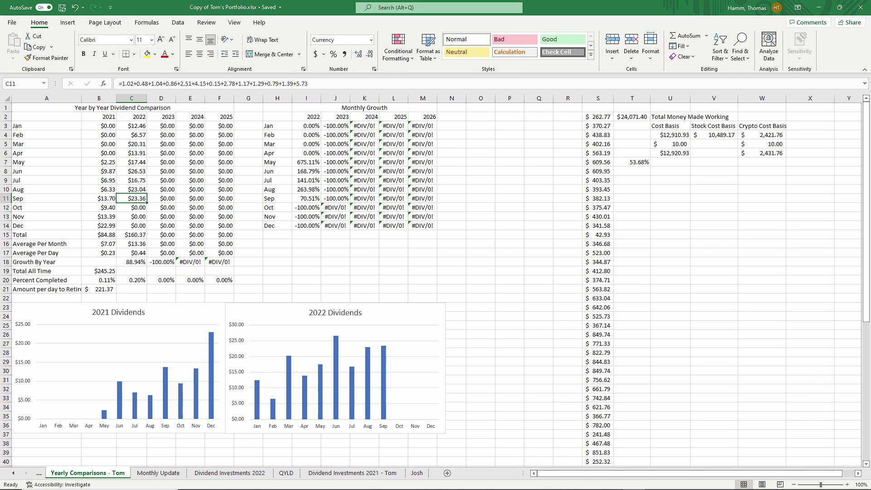
click(98, 271)
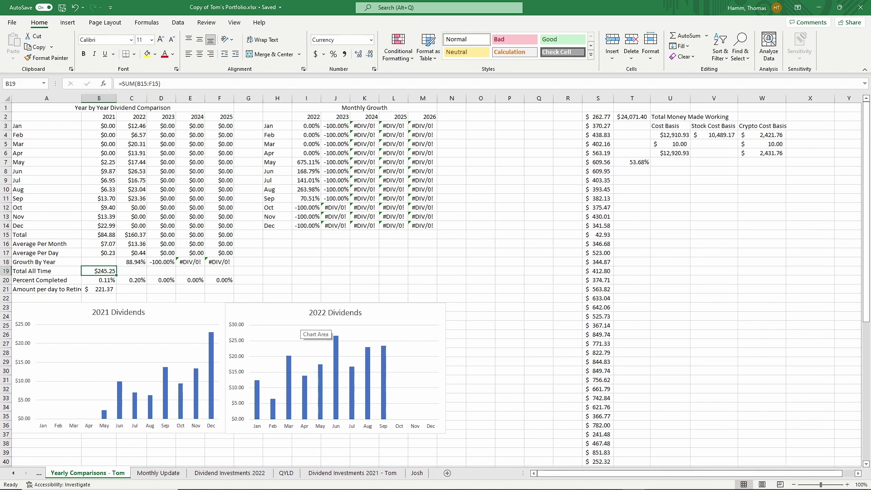
- Examine the total money made working and the overall, stock and crypto cost basis figures beside the monthly growth table
drag(667, 473, 682, 473)
drag(563, 108, 692, 180)
click(692, 243)
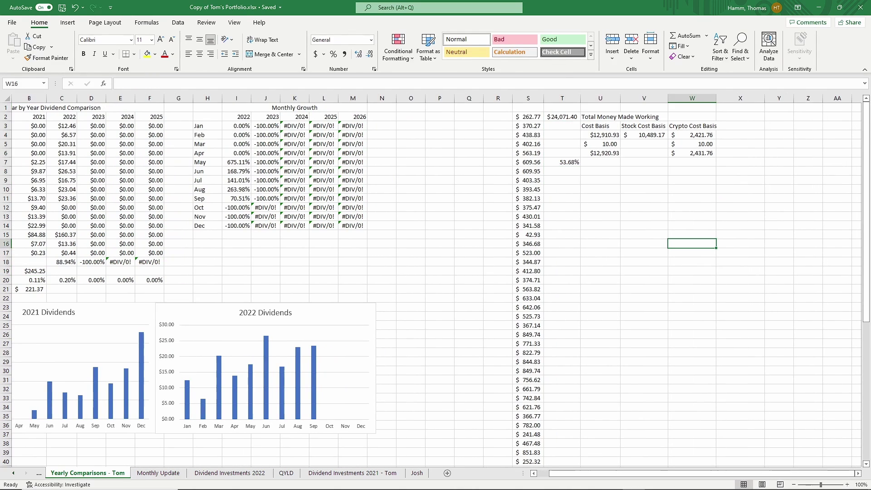
click(563, 117)
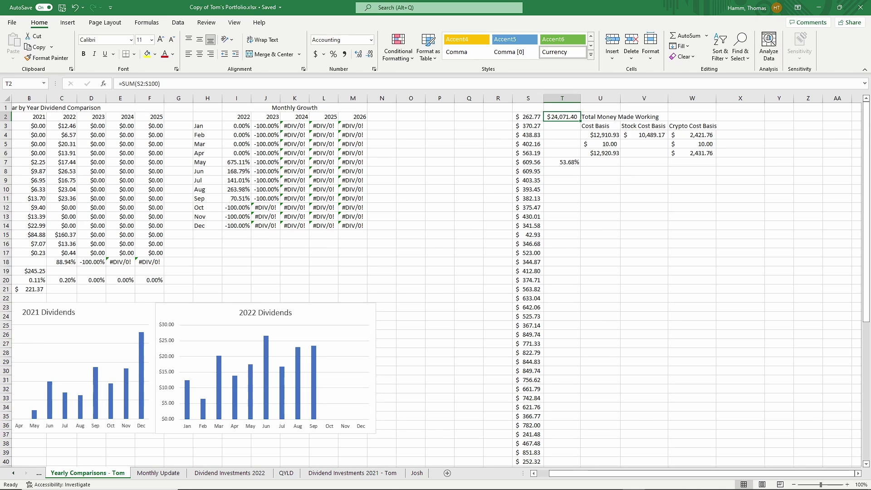
drag(692, 135, 692, 153)
click(644, 135)
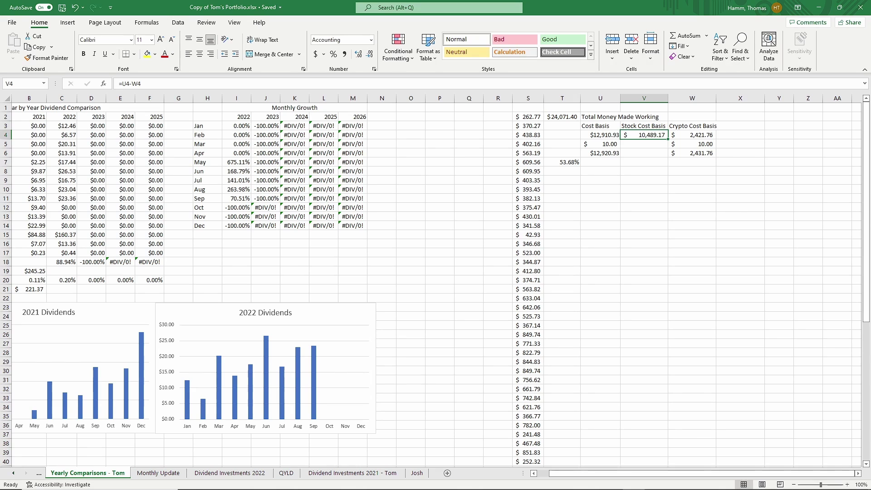
click(600, 153)
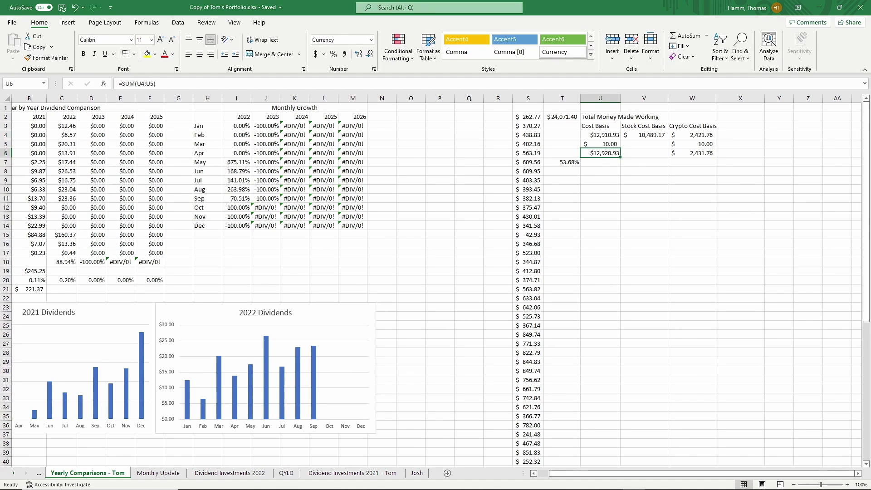
- Inspect the percentage formula in T7 without changing it, and review the crypto cost basis figures in W4:W6
click(562, 162)
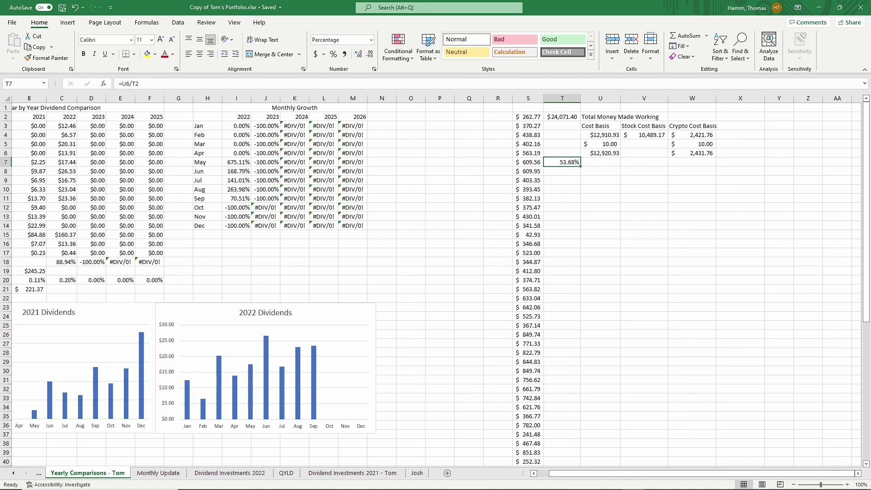
double_click(561, 162)
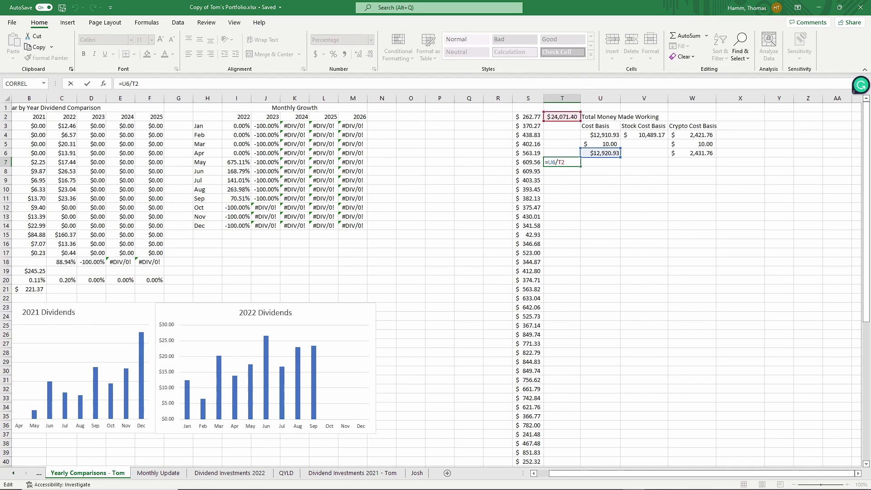
click(600, 189)
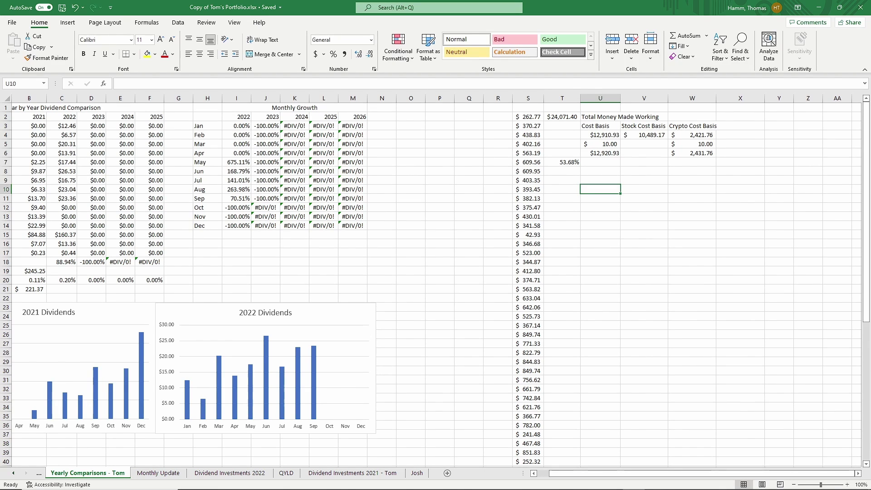
drag(692, 135, 692, 153)
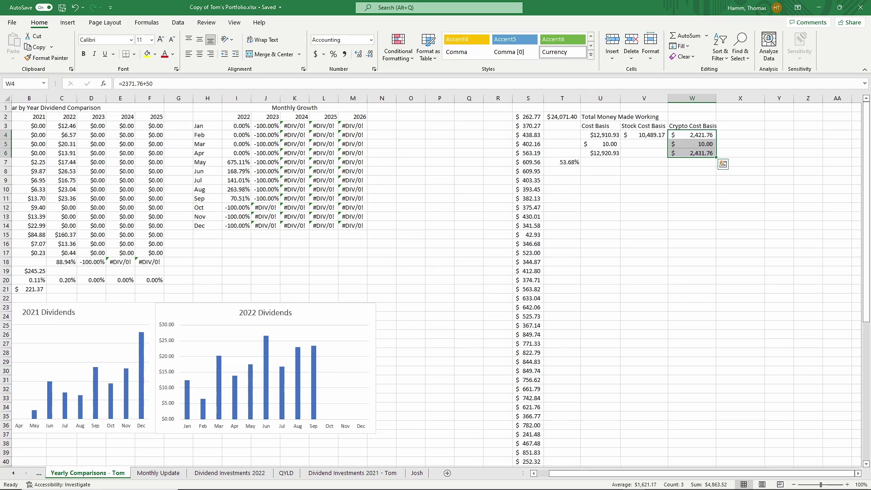
click(692, 180)
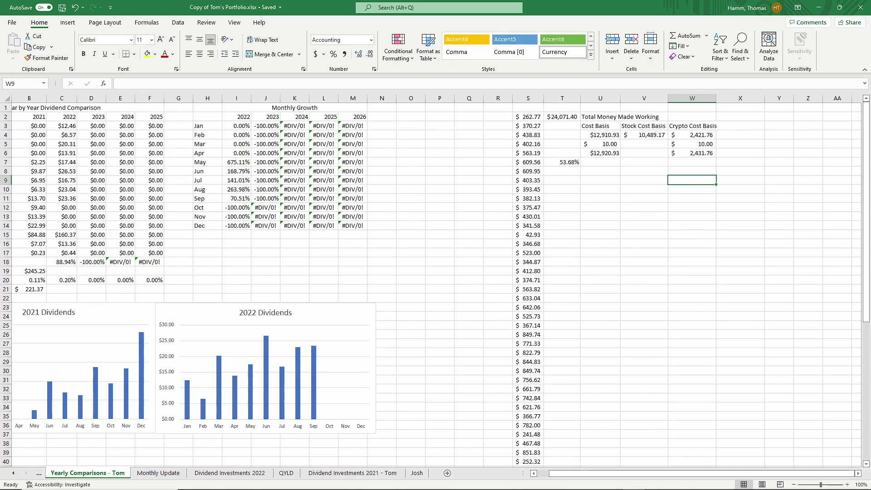
- Review the stock cost basis figure in V3:V4
mouse_move(644, 125)
mouse_down()
mouse_move(644, 143)
mouse_move(644, 134)
mouse_up()
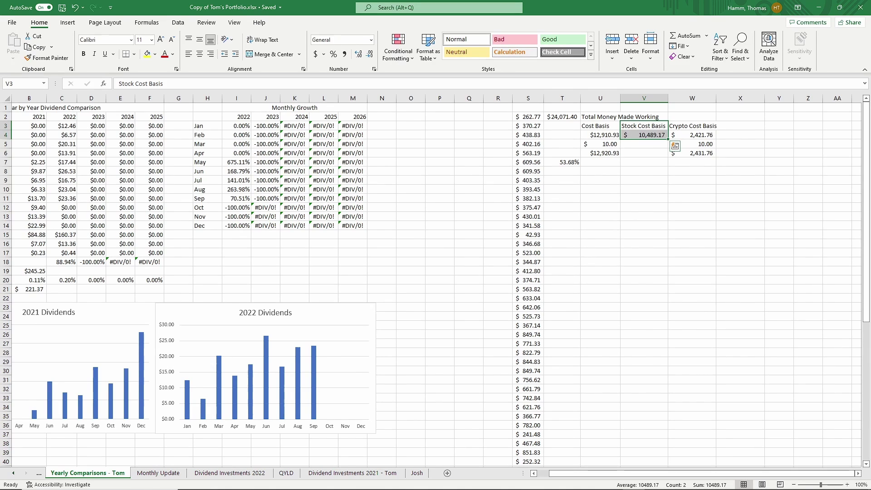
click(691, 198)
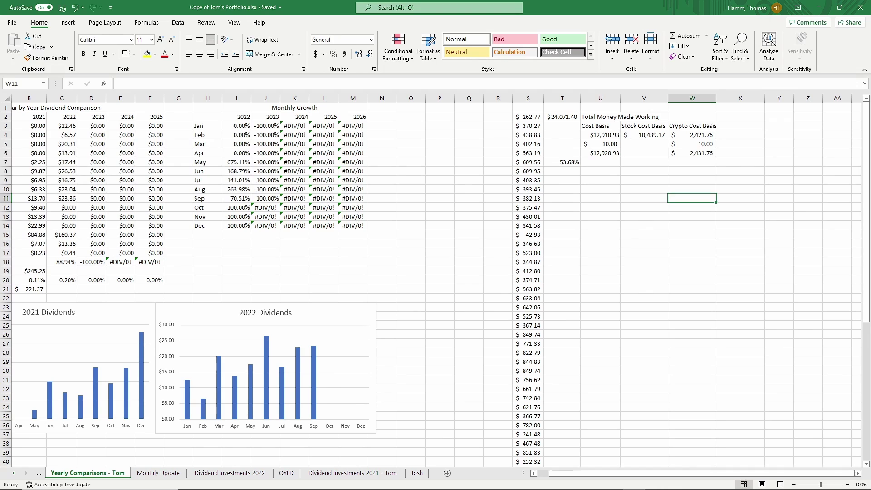
- Enter the row labels "25 years old" in U9 and "30 years old" in U10 below the cost basis figures
click(599, 180)
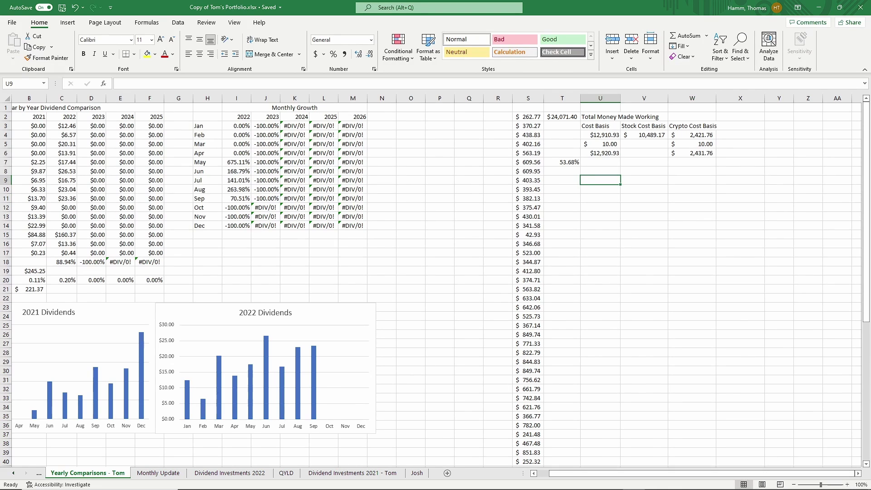
text(25 years)
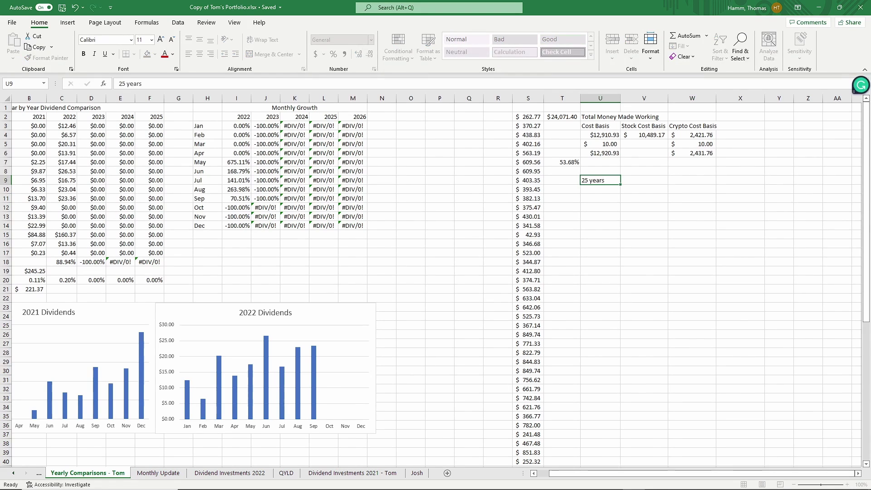
key(Return)
text(30 ye)
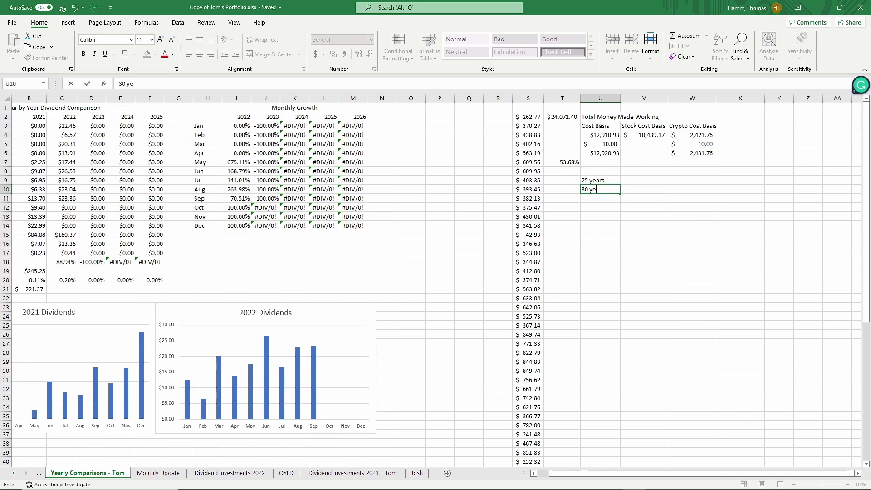
text(ars old)
key(Tab)
key(Left)
key(Up)
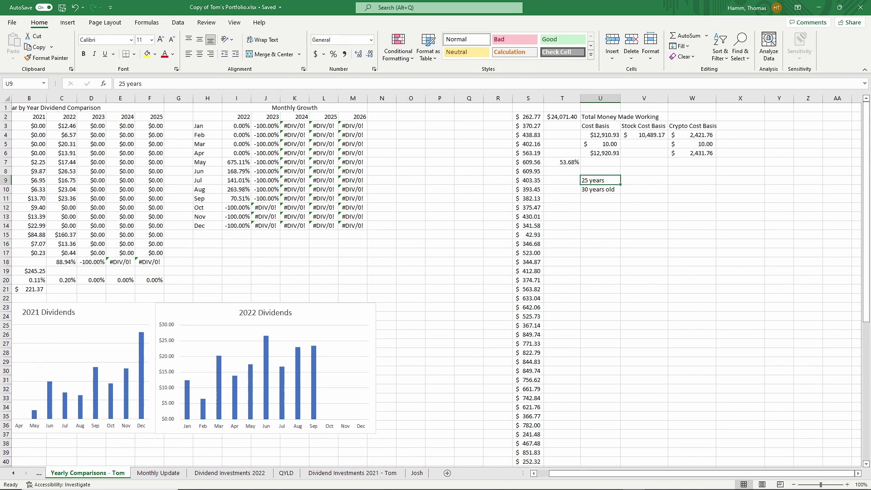
text(25)
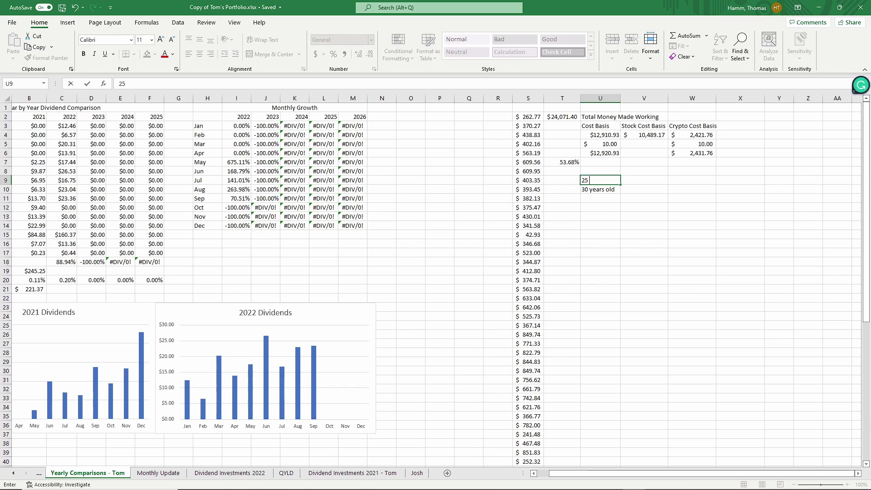
text( years old)
key(Right)
- Add the column headings "Realistic" in V8 and "Overachieving" in W8 above the age rows
key(Right)
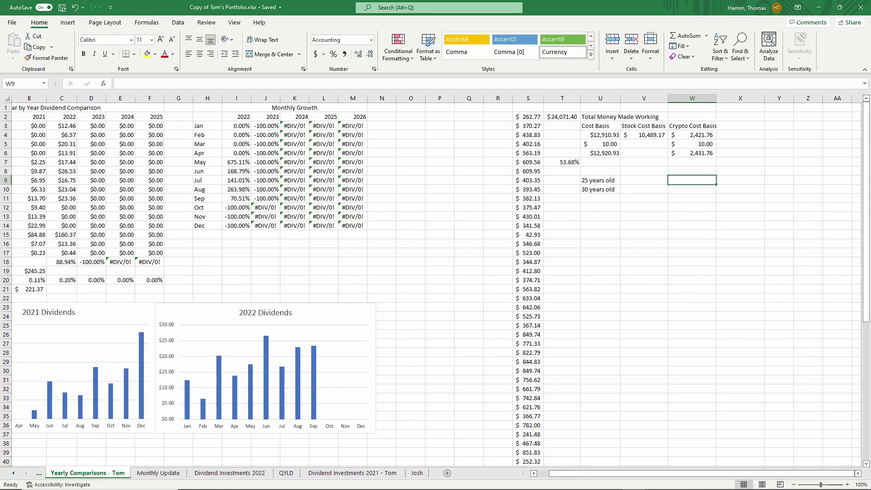
key(Left)
key(Up)
text(Realt)
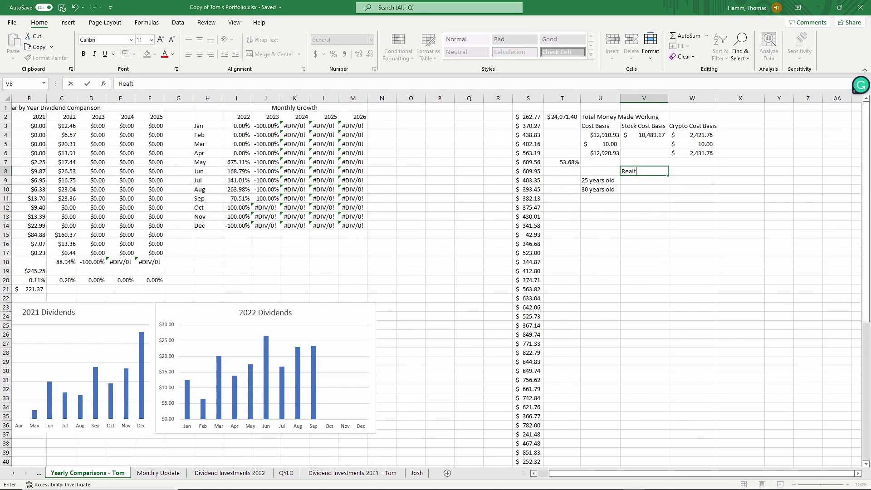
key(BackSpace)
text(istic)
key(Tab)
text(Q)
key(BackSpace)
text(UNRE)
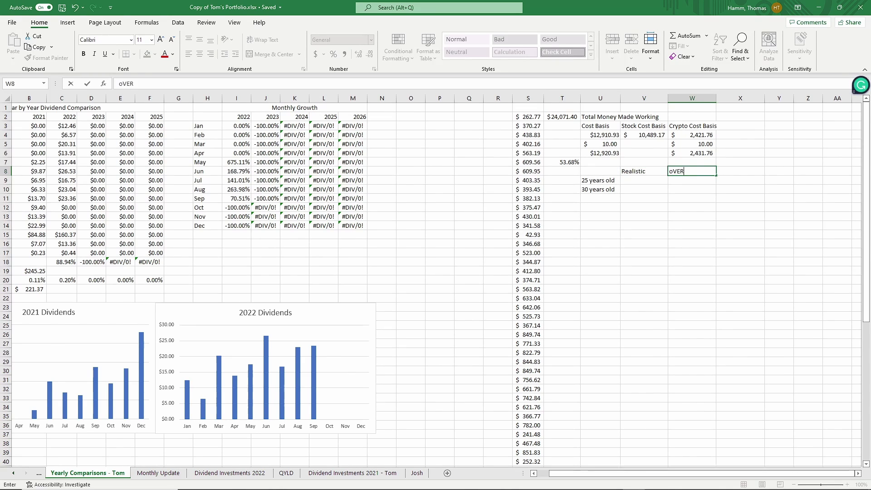
key(BackSpace)
key(BackSpace)
key(BackSpace)
key(BackSpace)
text(Overachieving)
key(Return)
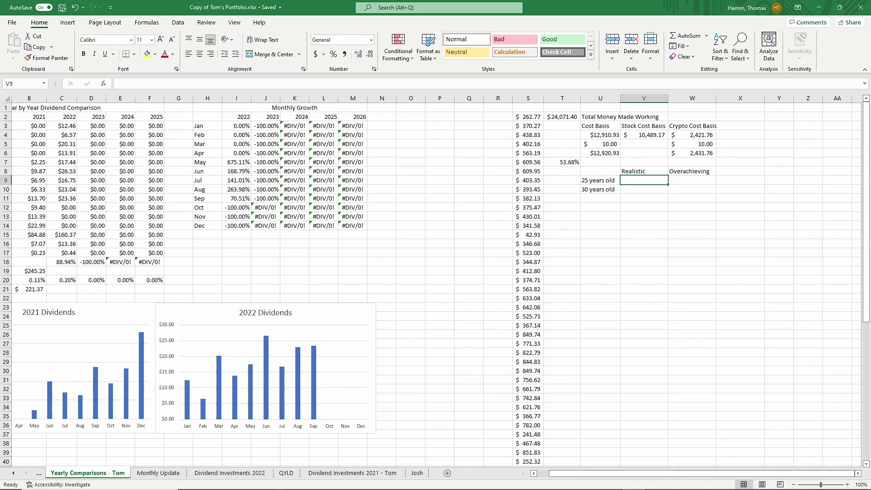
- Apply the dollar Accounting number format to the goal cells V9:W10
drag(692, 189, 644, 180)
click(315, 54)
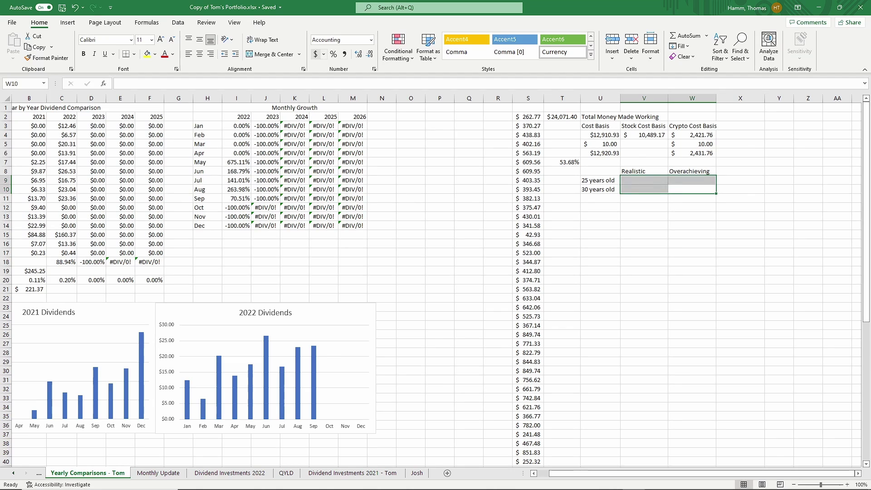
click(643, 244)
- Fill in the 25 years old goals with 100,000 under Realistic and 250,000 under Overachieving
click(644, 181)
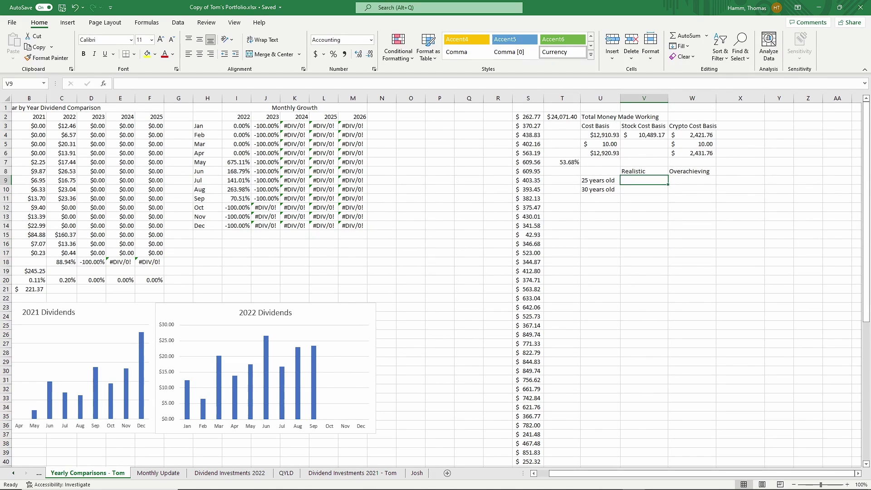
text(1)
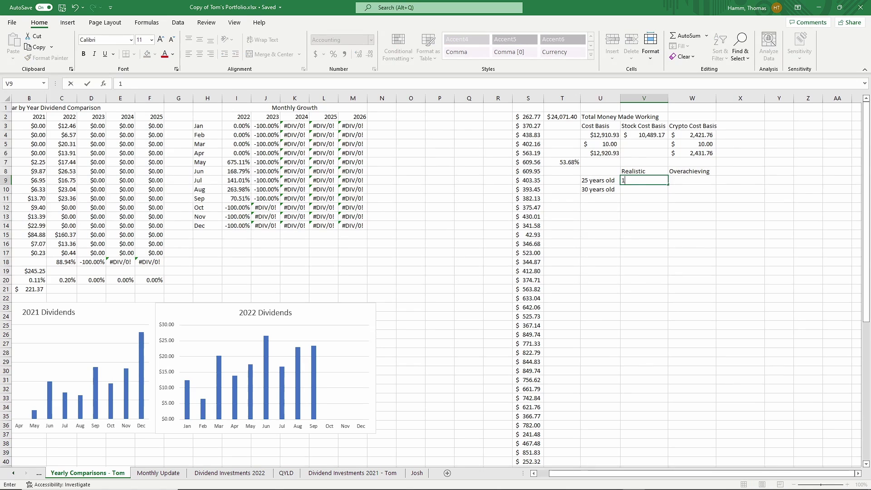
text(00,000)
key(Return)
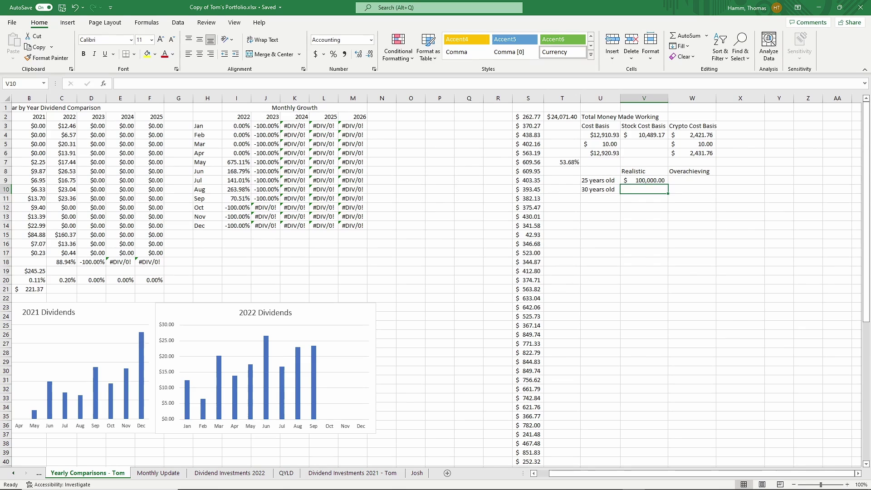
key(Right)
key(Up)
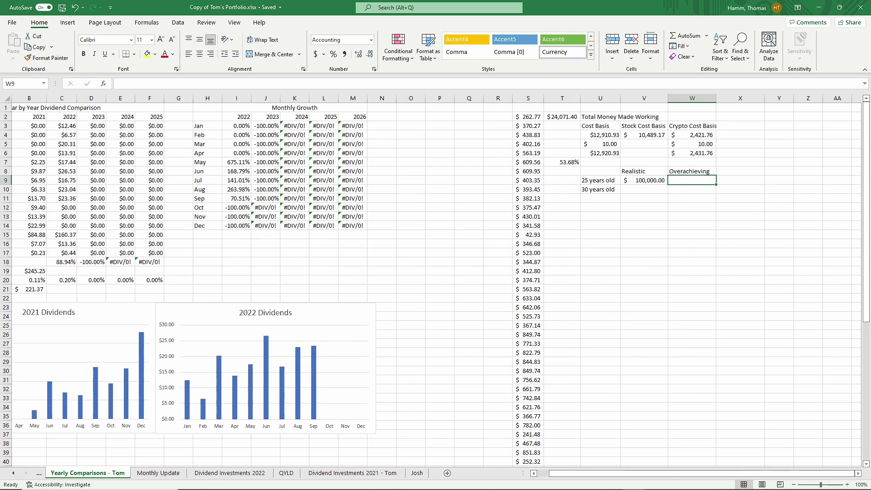
text(250,000)
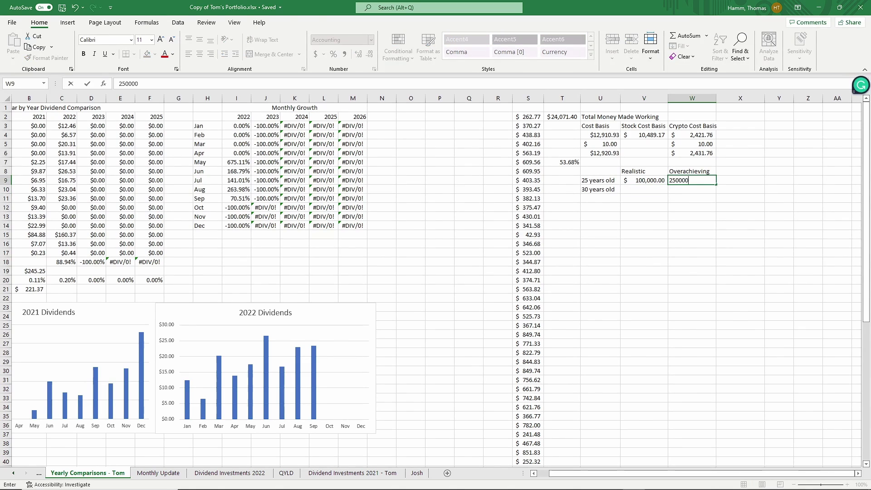
key(Return)
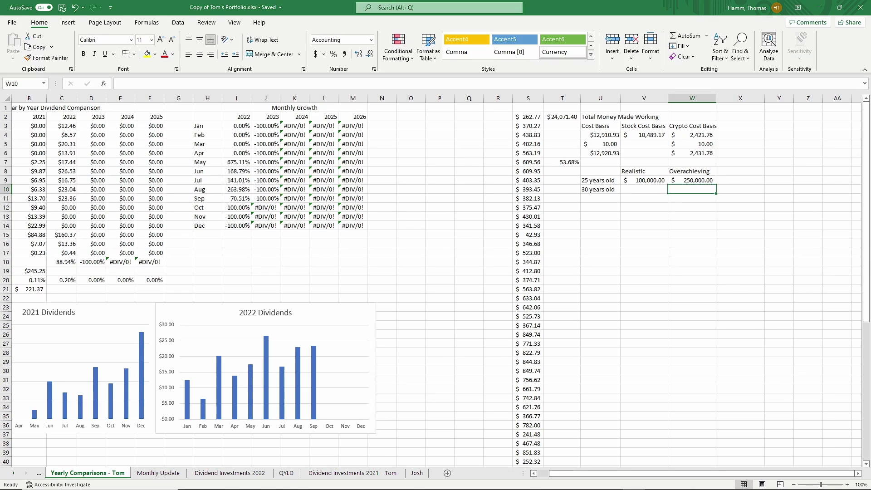
- Fill in the 30 years old goals with 500,000 under Realistic and 1,000,000 under Overachieving
click(644, 190)
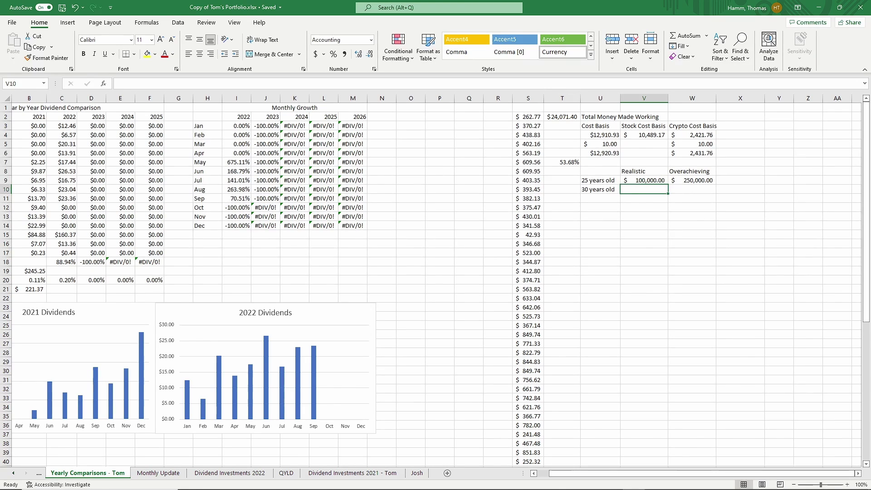
text(50)
text(0,000)
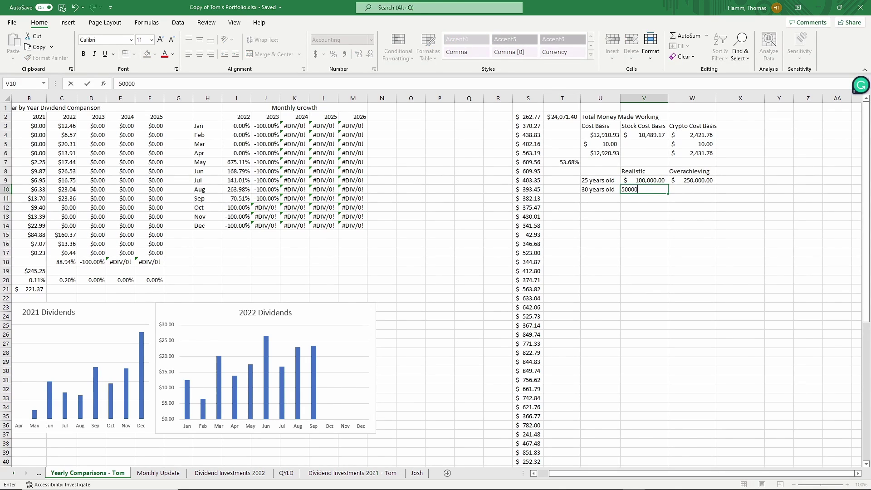
key(Tab)
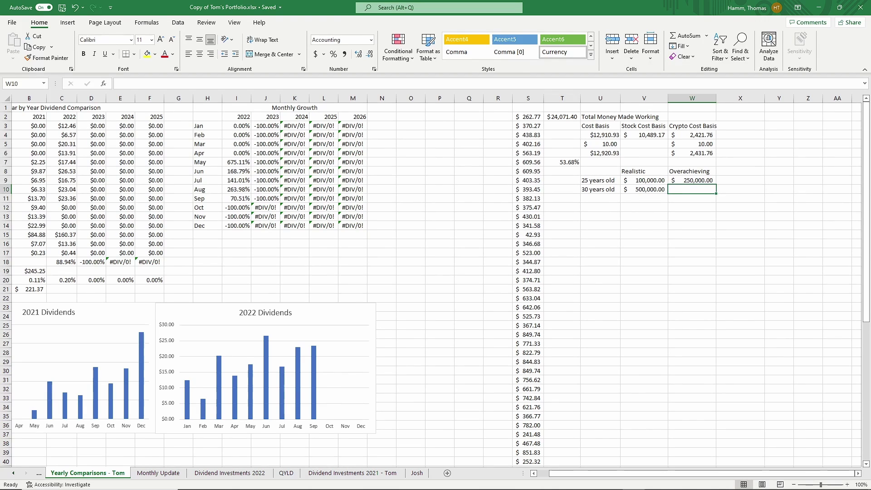
text(1000000)
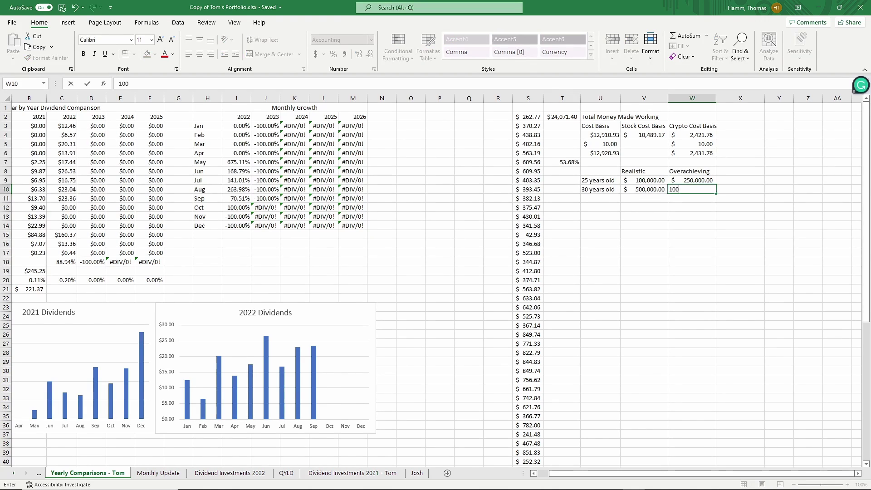
key(Return)
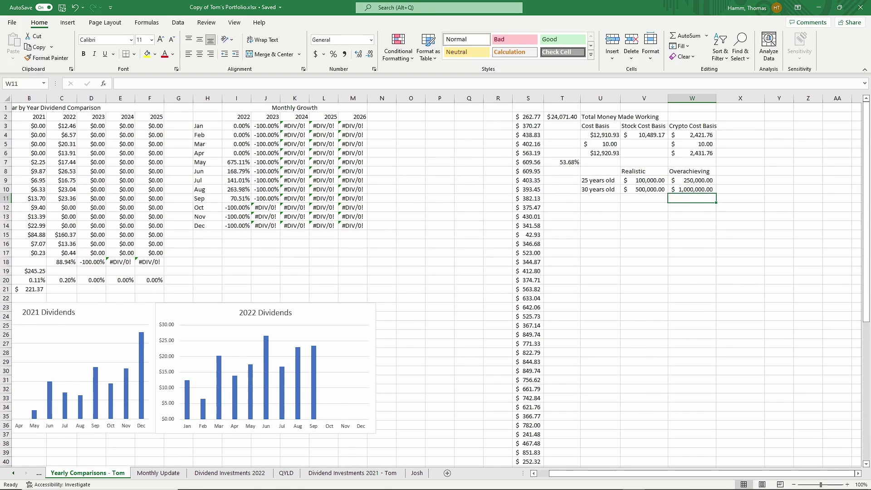
- Compare the Realistic goals for 25 and 30 years old in V9 and V10
click(644, 189)
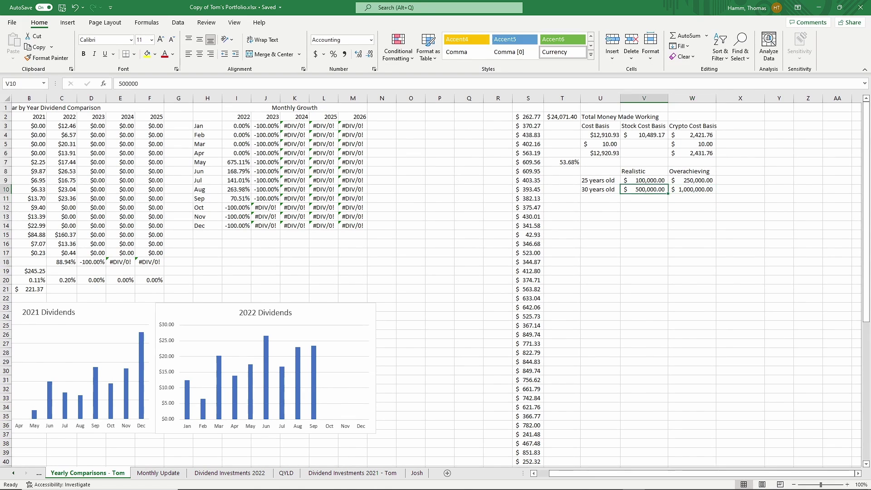
click(644, 181)
click(644, 189)
click(644, 180)
click(643, 189)
key(Up)
key(Down)
key(Up)
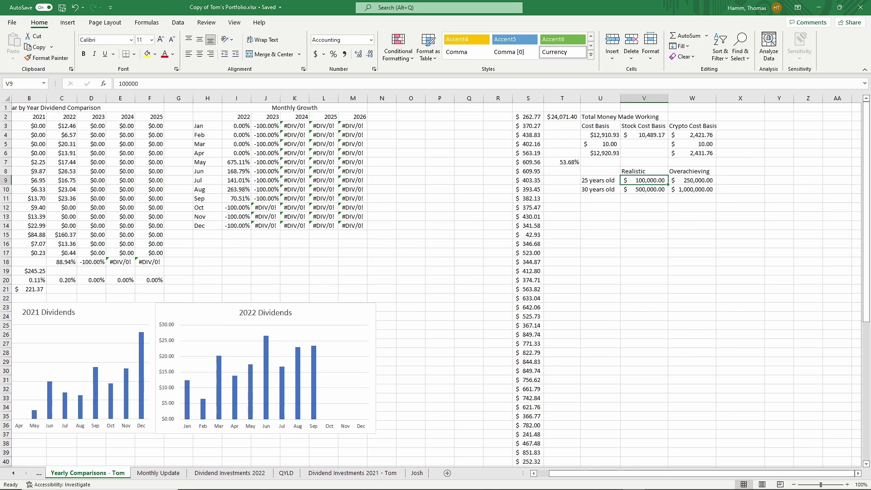
click(644, 189)
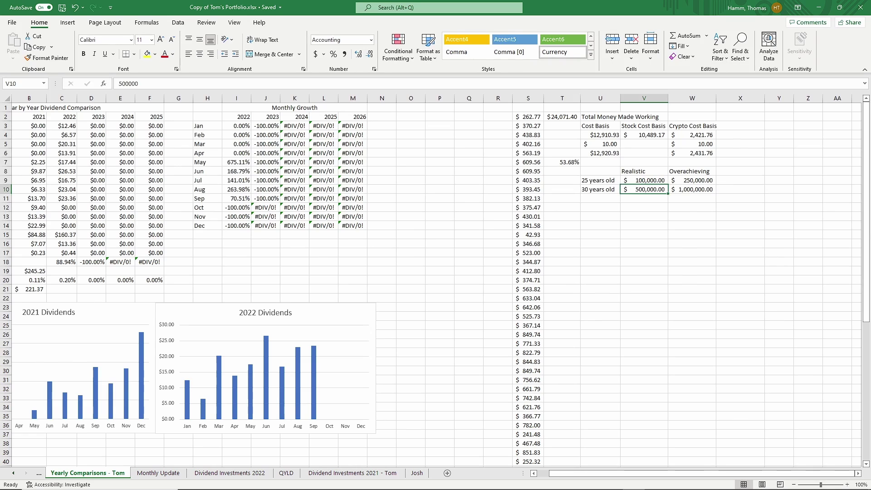
- Check the percentage formula in T7 and switch to the Robinhood portfolio page in the browser
click(562, 162)
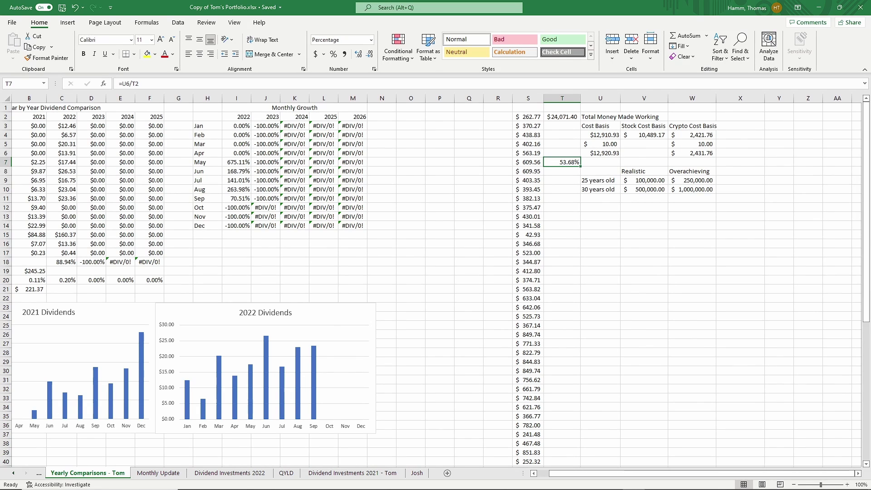
key(alt+Tab)
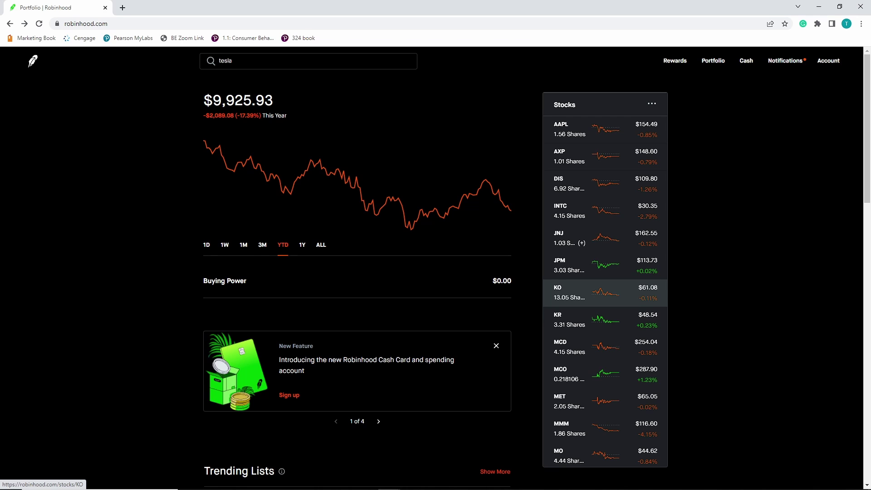